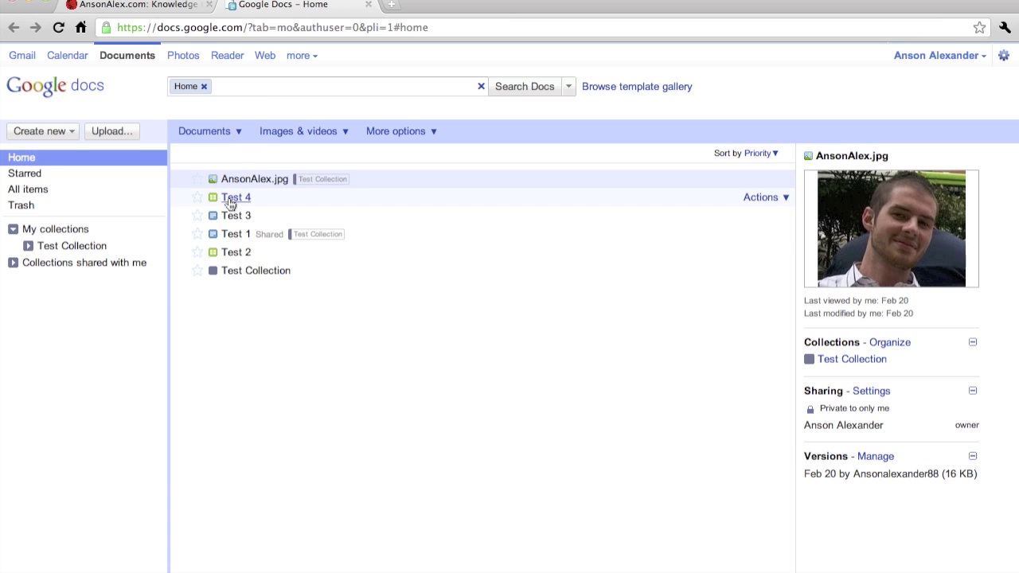
Step: Open the Test 2 spreadsheet from the Google Docs home list in a new tab
{"action": "left_click", "coordinate": [236, 253]}
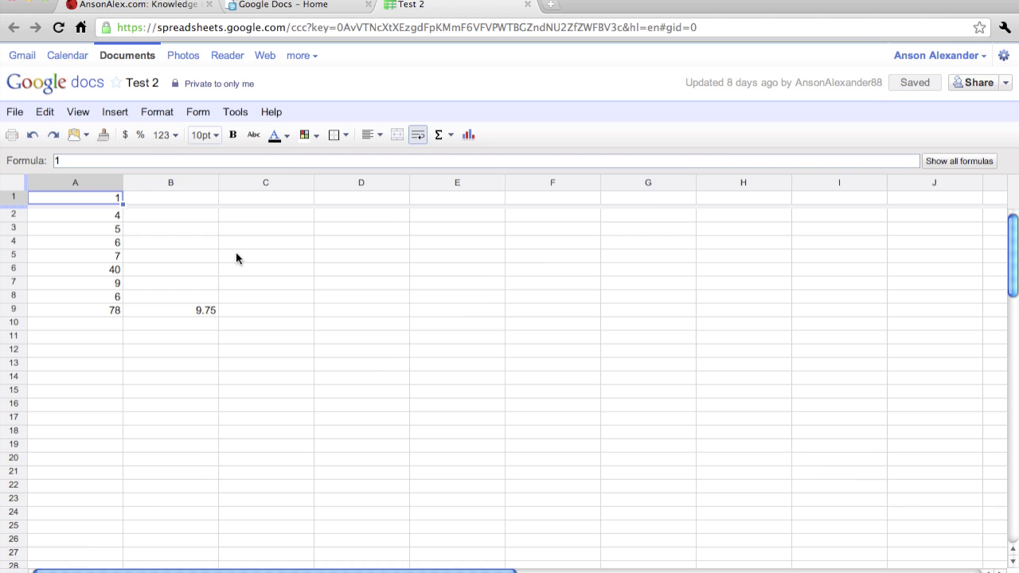
Step: Open Test 2's Sharing settings to see it is private to the owner only
{"action": "left_click", "coordinate": [1005, 83]}
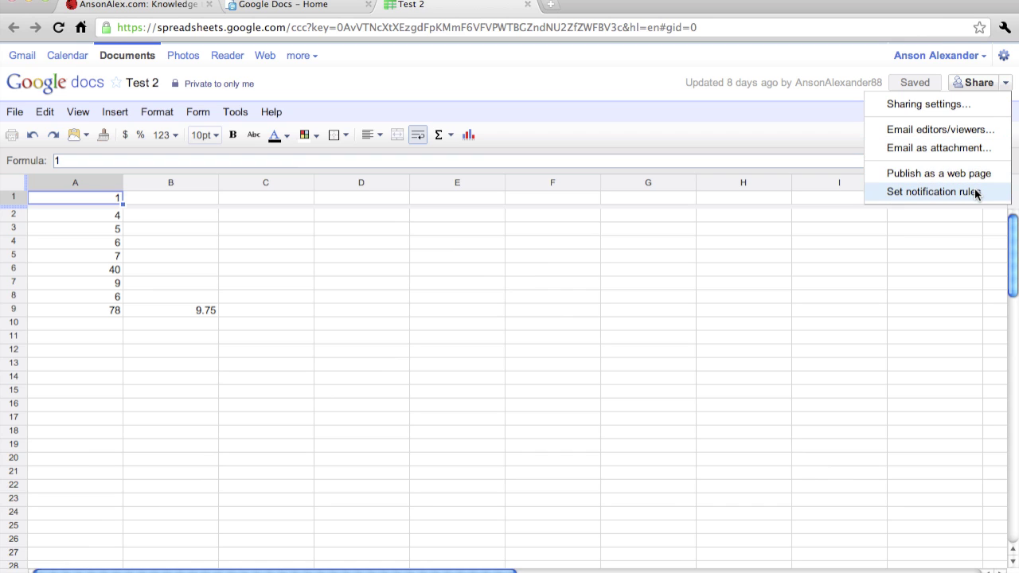
{"action": "left_click", "coordinate": [941, 105]}
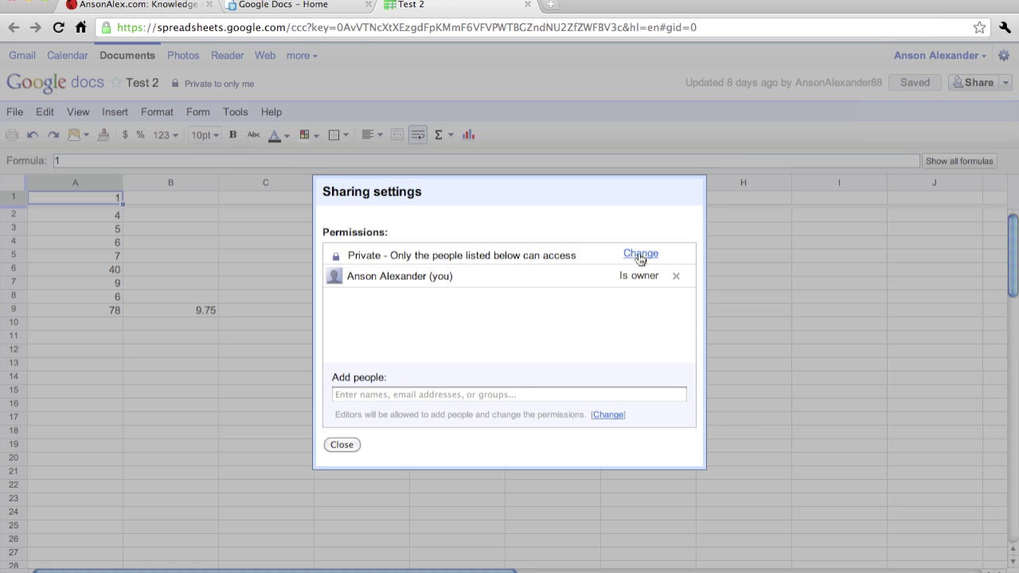
{"action": "left_click", "coordinate": [640, 255]}
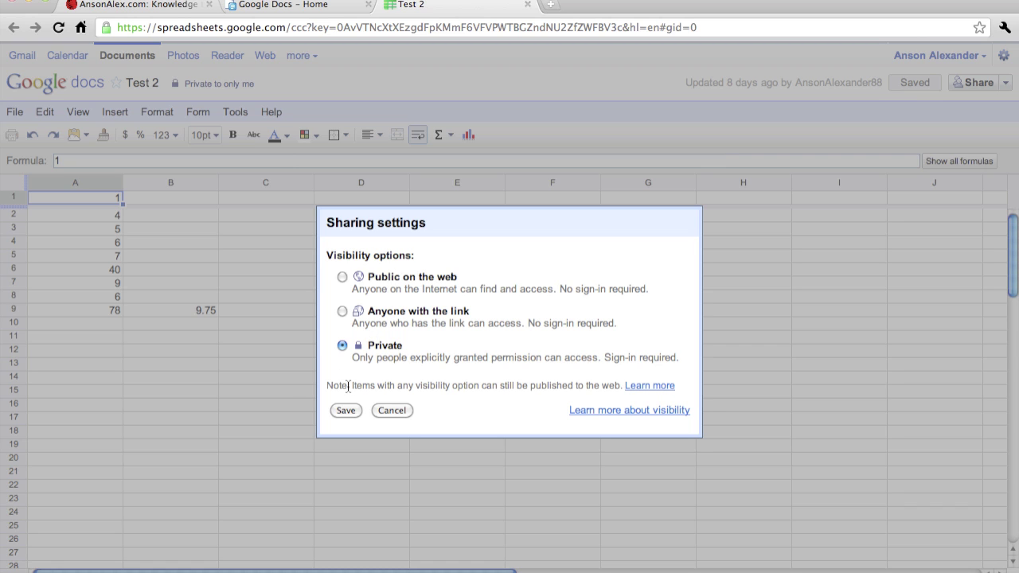
{"action": "left_click", "coordinate": [393, 410]}
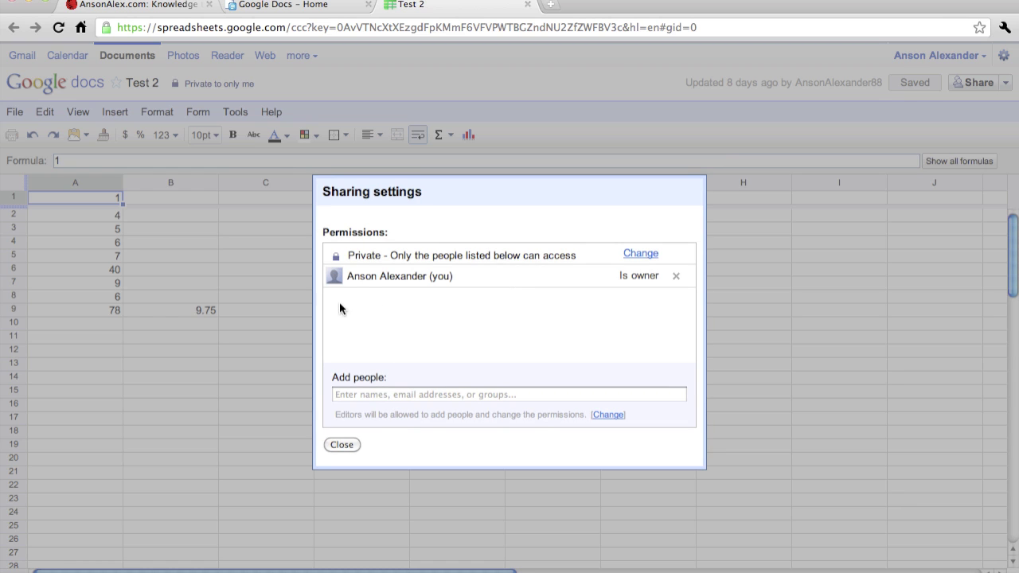
Step: Share Test 2 with the collaborator's e-mail address as Can edit, then close sharing settings
{"action": "left_click", "coordinate": [394, 395]}
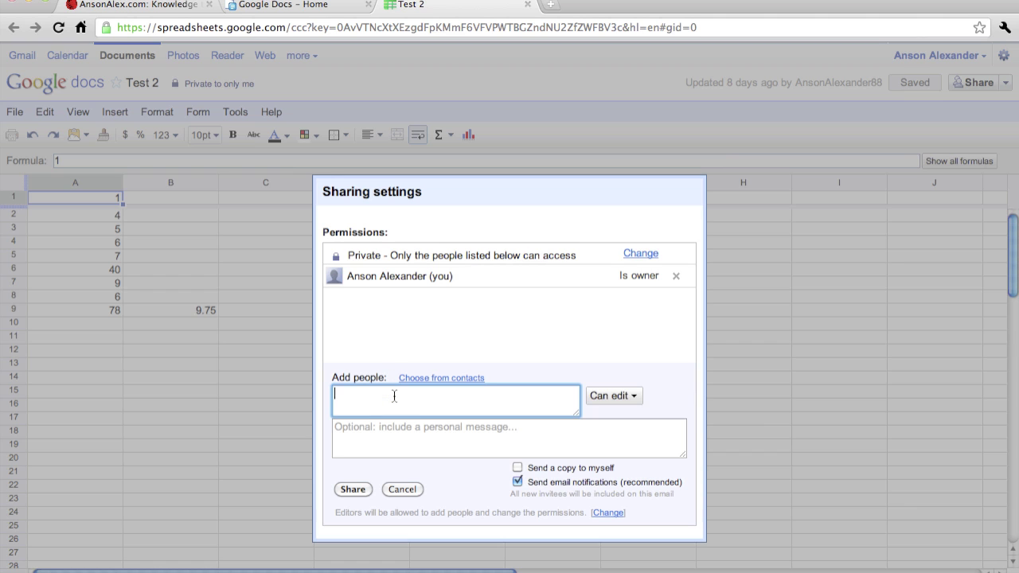
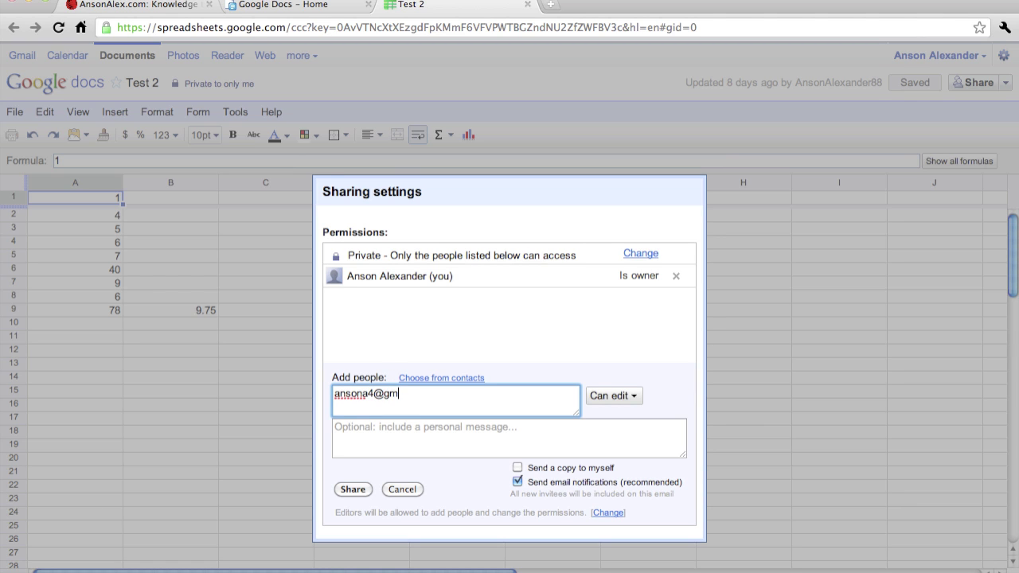
{"action": "left_click", "coordinate": [632, 396]}
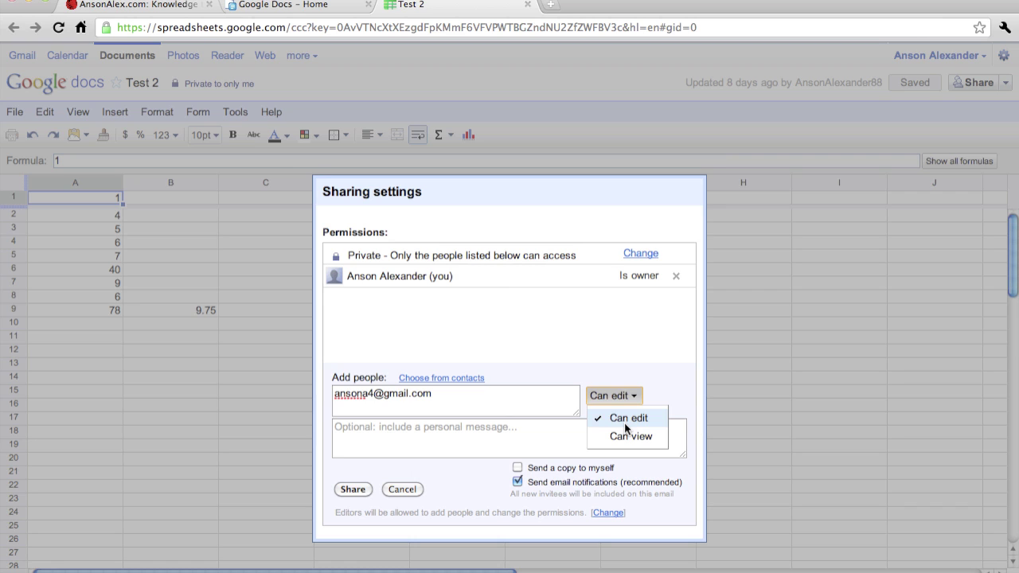
{"action": "left_click", "coordinate": [626, 428]}
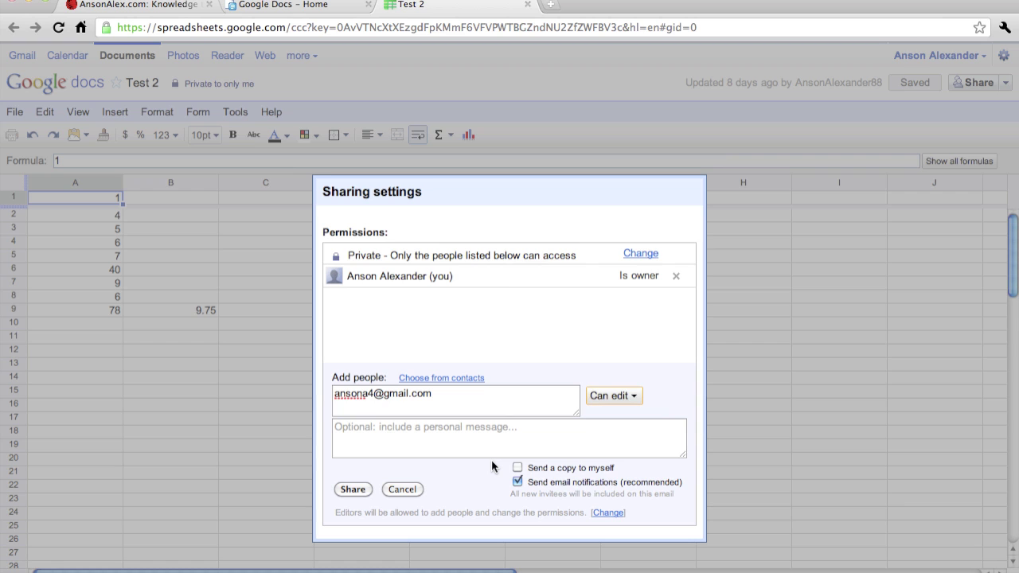
{"action": "left_click", "coordinate": [350, 489]}
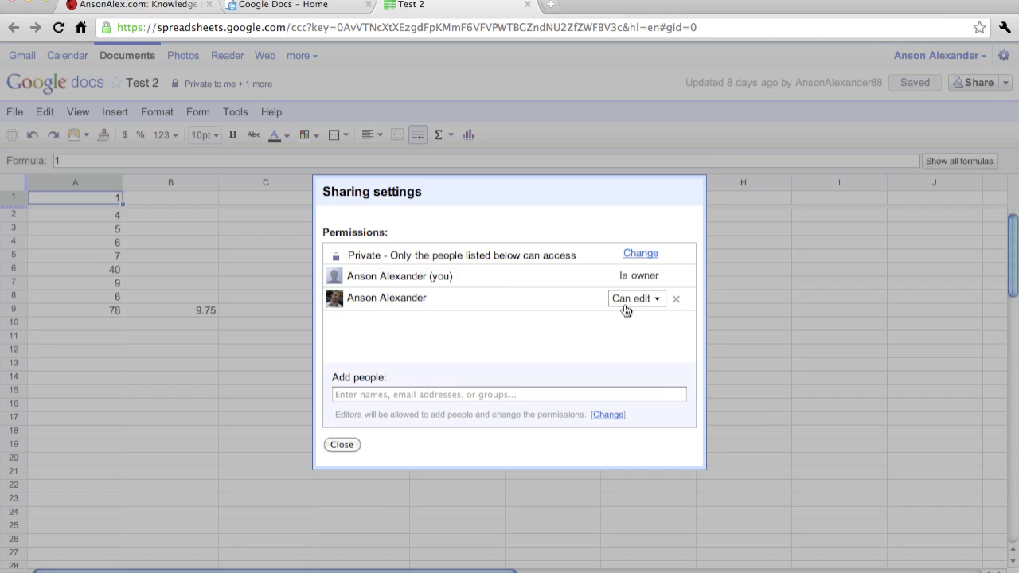
{"action": "left_click", "coordinate": [341, 444]}
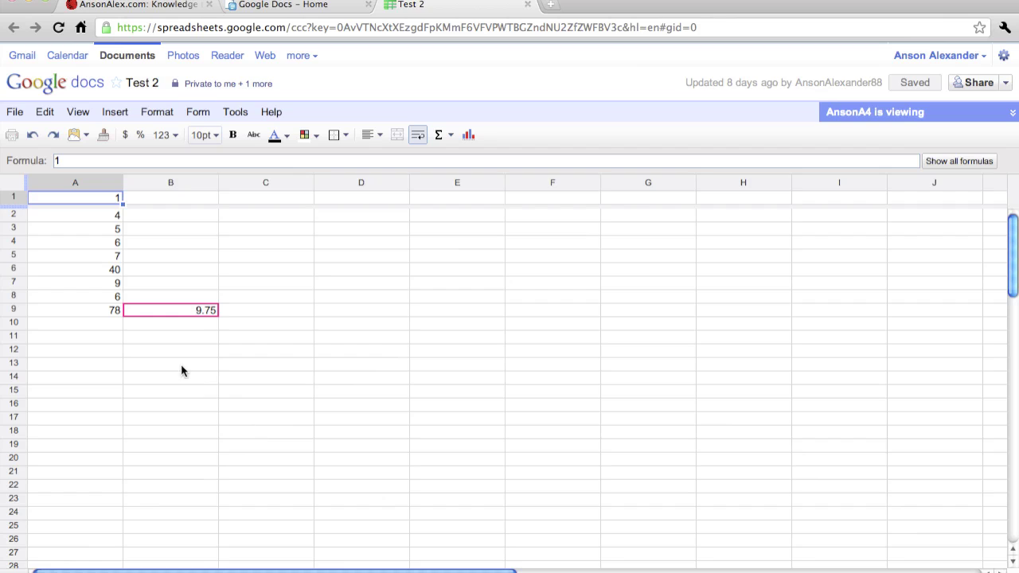
Step: Select cell C9 while the collaborator's name entries appear in B10 and B11
{"action": "left_click", "coordinate": [265, 311]}
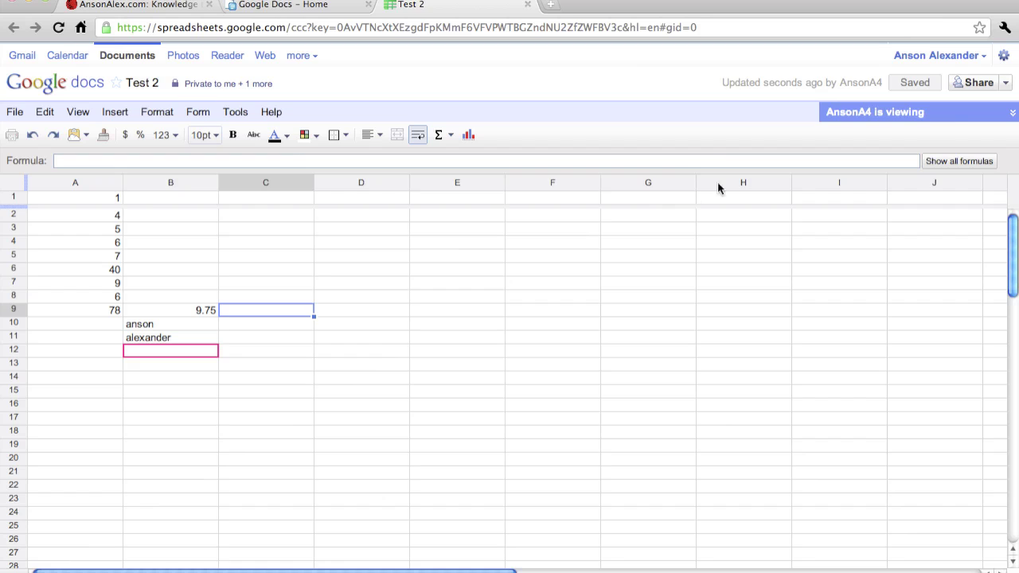
Step: Start an email to the collaborators with the subject 'Changes Made'
{"action": "left_click", "coordinate": [1006, 84]}
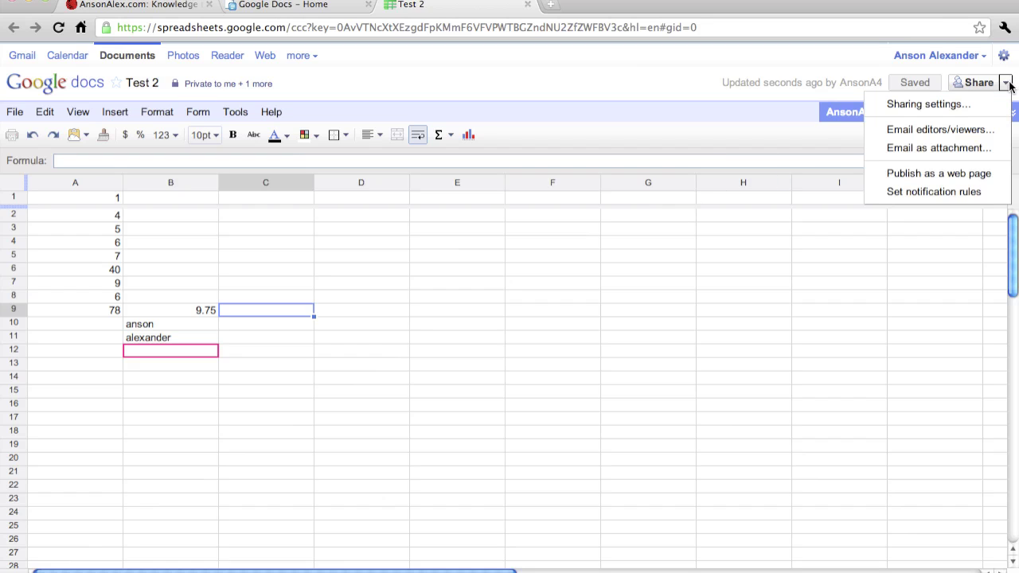
{"action": "left_click", "coordinate": [969, 132]}
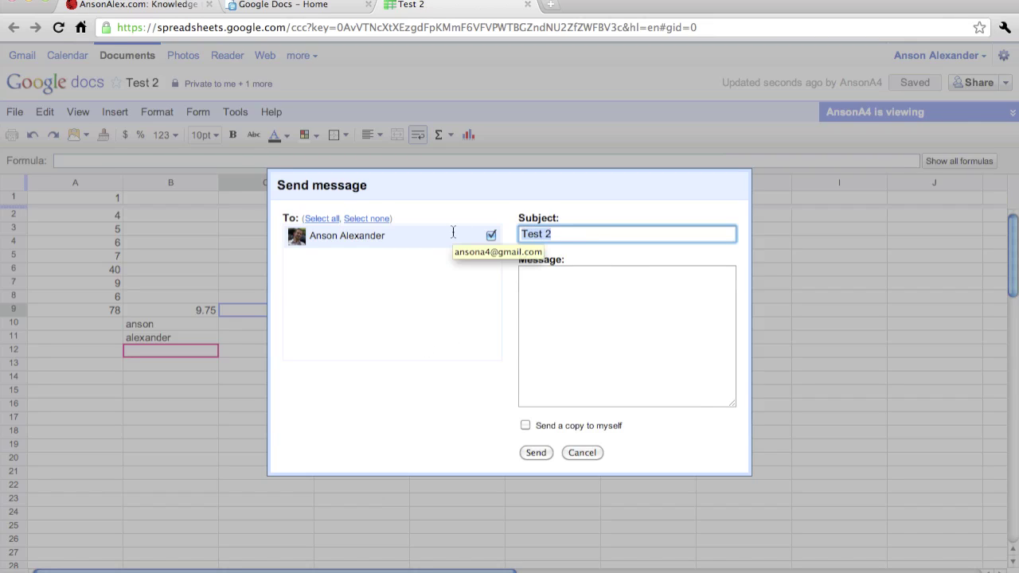
{"action": "type", "text": "Changres"}
{"action": "key", "text": "BackSpace"}
{"action": "key", "text": "BackSpace"}
{"action": "key", "text": "BackSpace"}
{"action": "type", "text": "es Made"}
Step: Write 'I have made the following changes to this document', then discard the message unsent
{"action": "key", "text": "Tab"}
{"action": "type", "text": "I have made the follo"}
{"action": "key", "text": "BackSpace"}
{"action": "key", "text": "BackSpace"}
{"action": "type", "text": "lowing changes to this doucme"}
{"action": "key", "text": "BackSpace"}
{"action": "key", "text": "BackSpace"}
{"action": "key", "text": "BackSpace"}
{"action": "key", "text": "BackSpace"}
{"action": "type", "text": "cument:"}
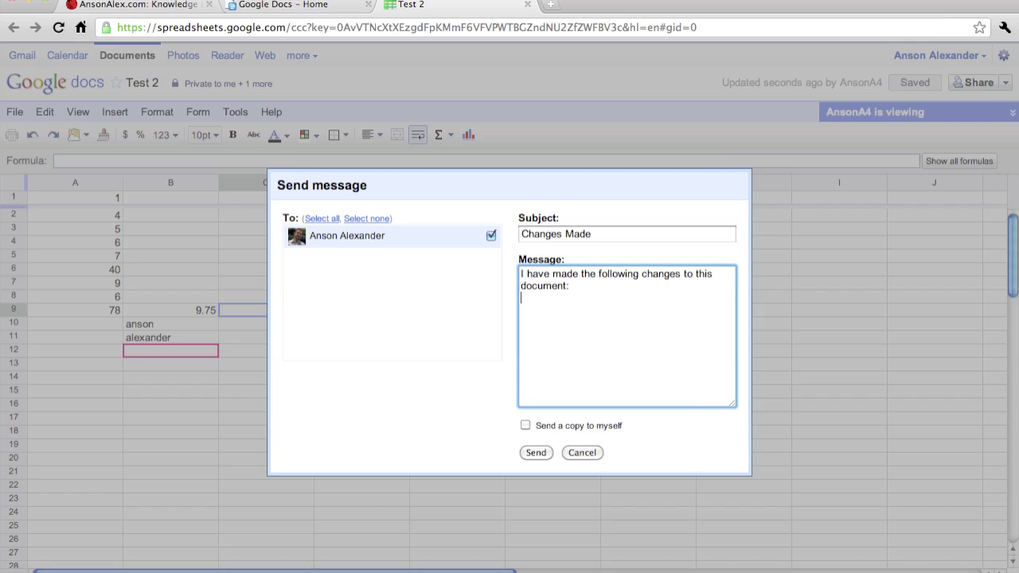
{"action": "key", "text": "Return"}
{"action": "left_click", "coordinate": [582, 452]}
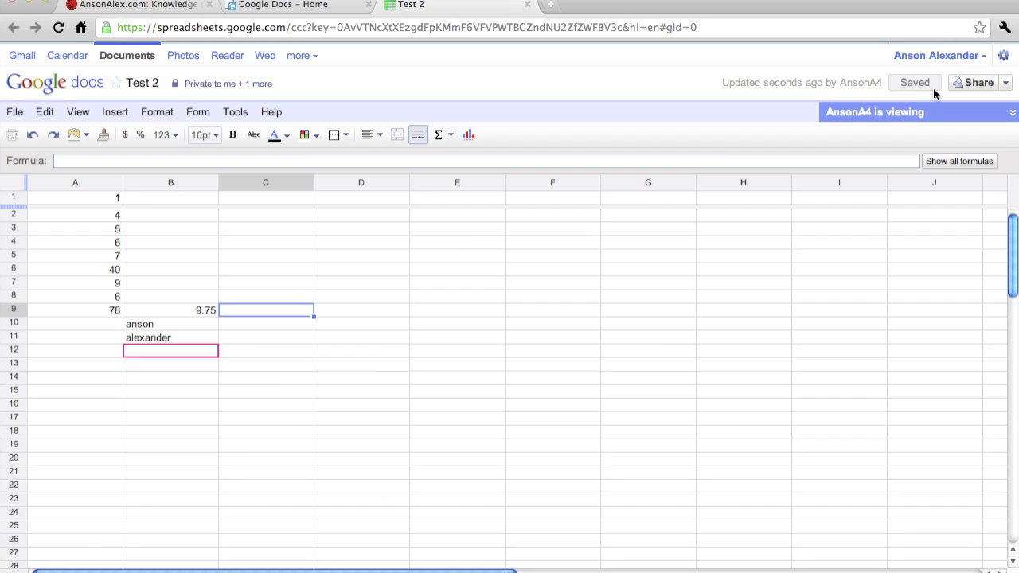
Step: Start emailing Test 2 as an attachment, keeping the Microsoft Excel format
{"action": "left_click", "coordinate": [1006, 83]}
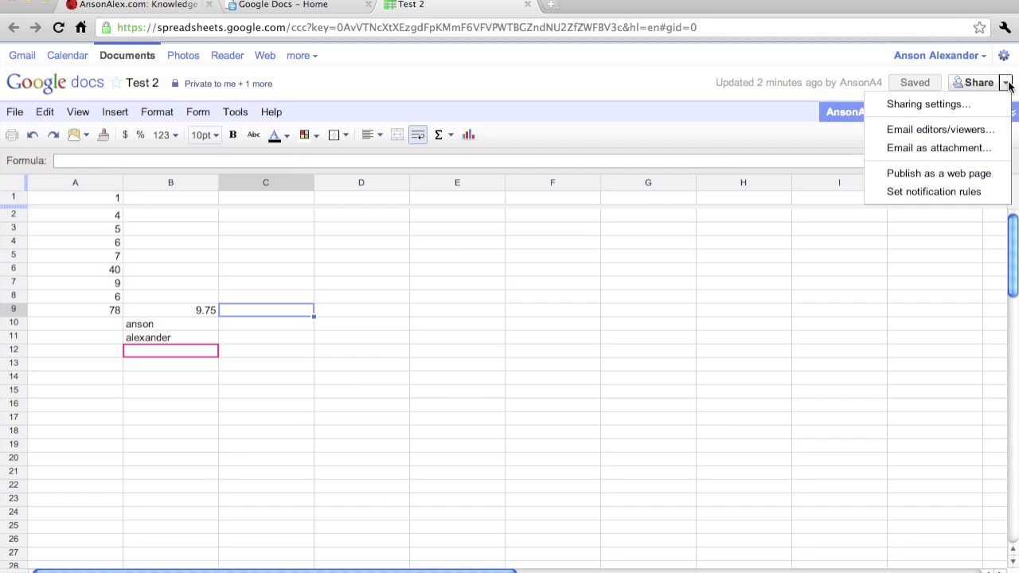
{"action": "left_click", "coordinate": [971, 157]}
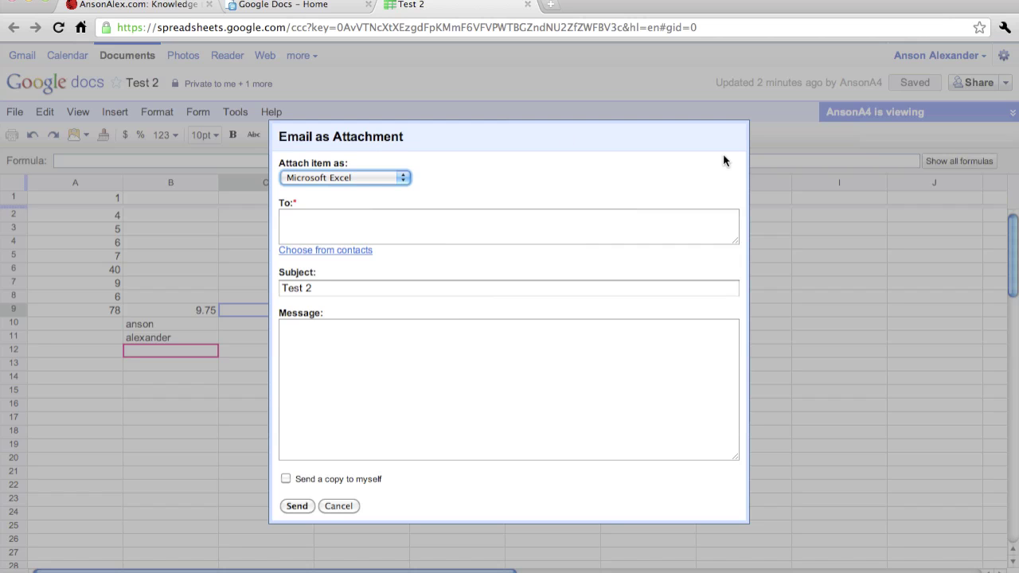
{"action": "left_click", "coordinate": [365, 178]}
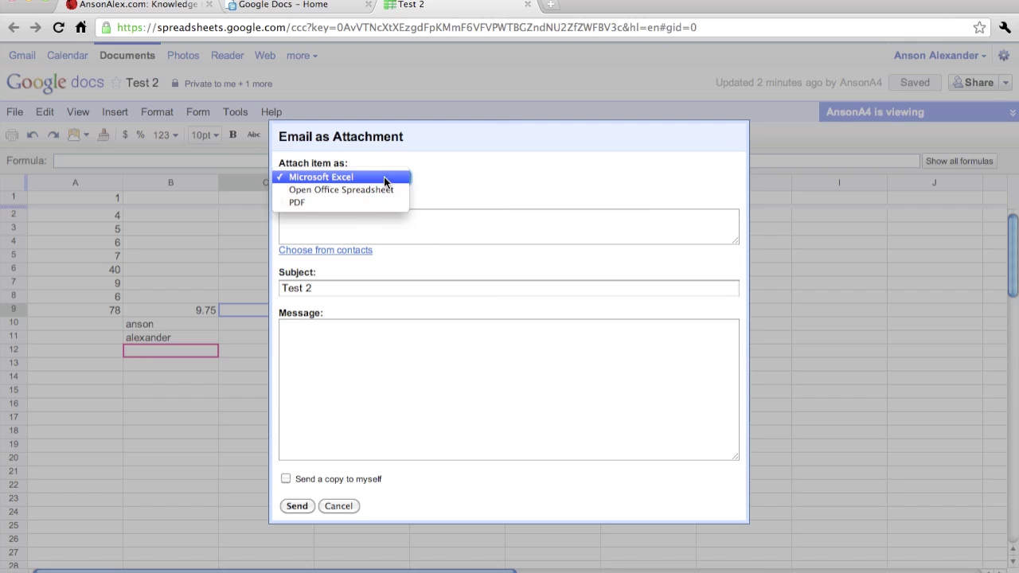
{"action": "left_click", "coordinate": [384, 176]}
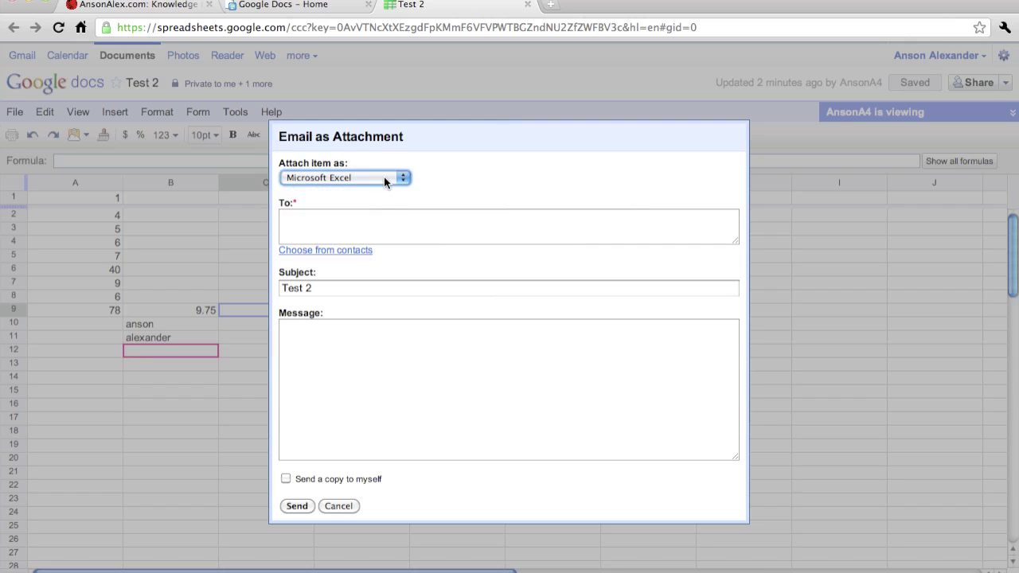
Step: Address it to the recipient, select the 'Test 2' subject, then cancel the draft unsent
{"action": "left_click", "coordinate": [362, 223]}
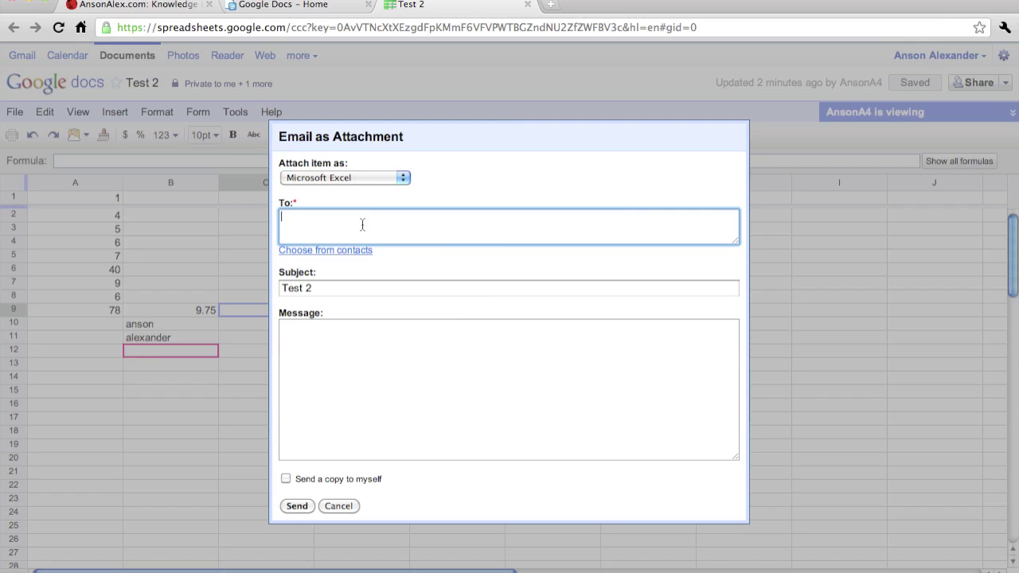
{"action": "left_click", "coordinate": [363, 290]}
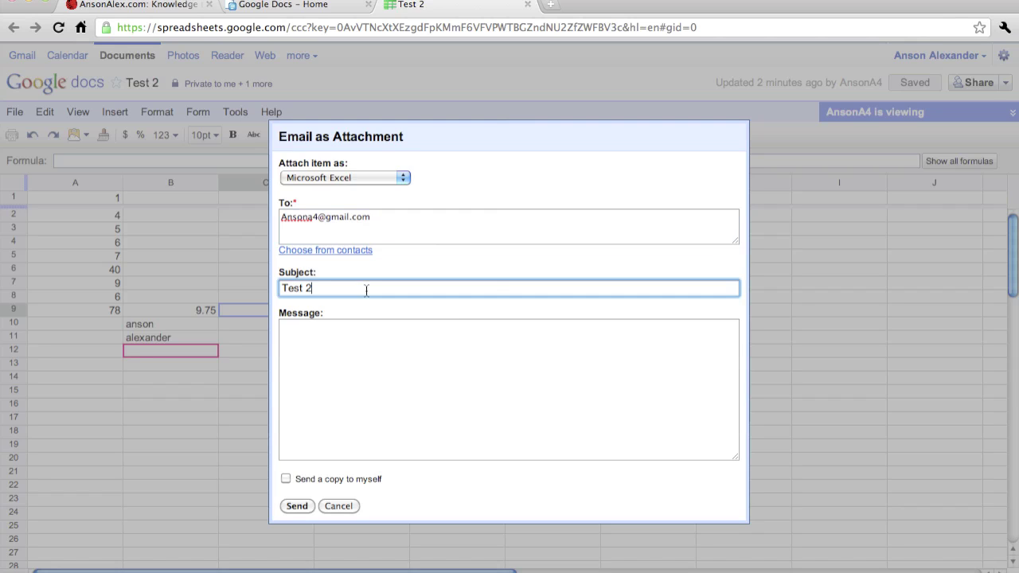
{"action": "left_click_drag", "start_coordinate": [213, 292], "coordinate": [179, 280]}
{"action": "left_click", "coordinate": [348, 507]}
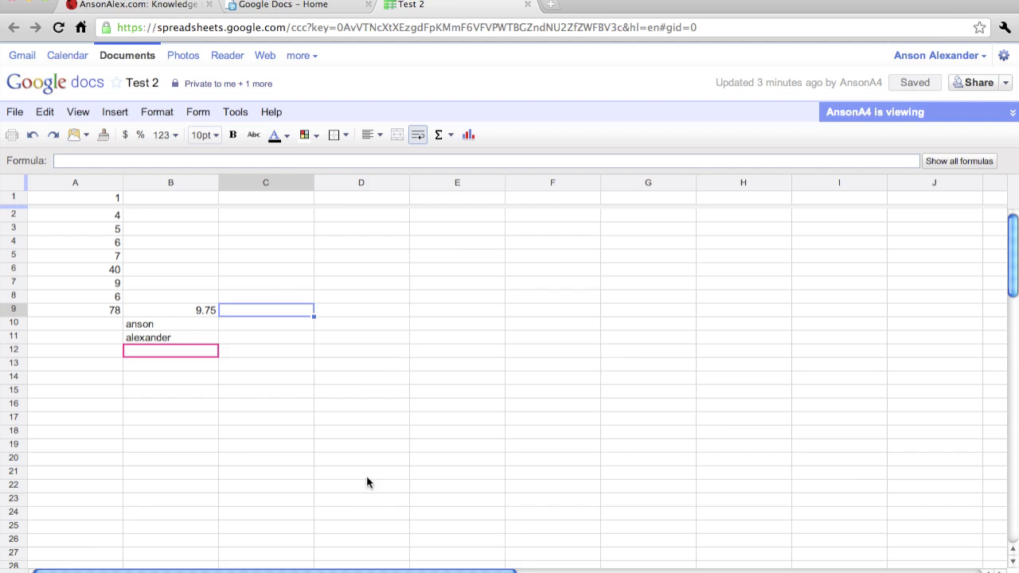
Step: Open Test 2's notification rules and tick 'Any of these cells are changed'
{"action": "left_click", "coordinate": [1006, 83]}
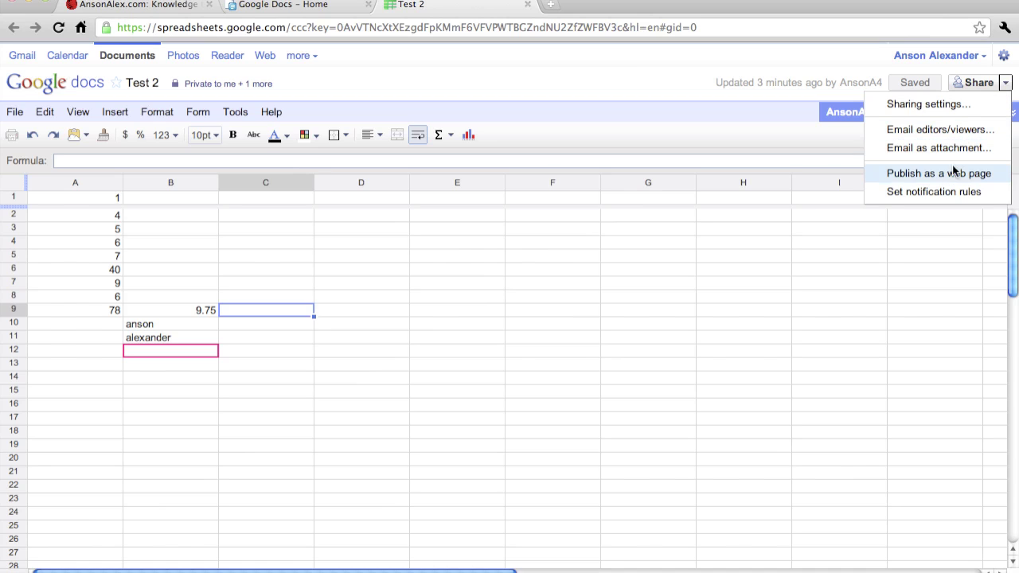
{"action": "left_click", "coordinate": [953, 193]}
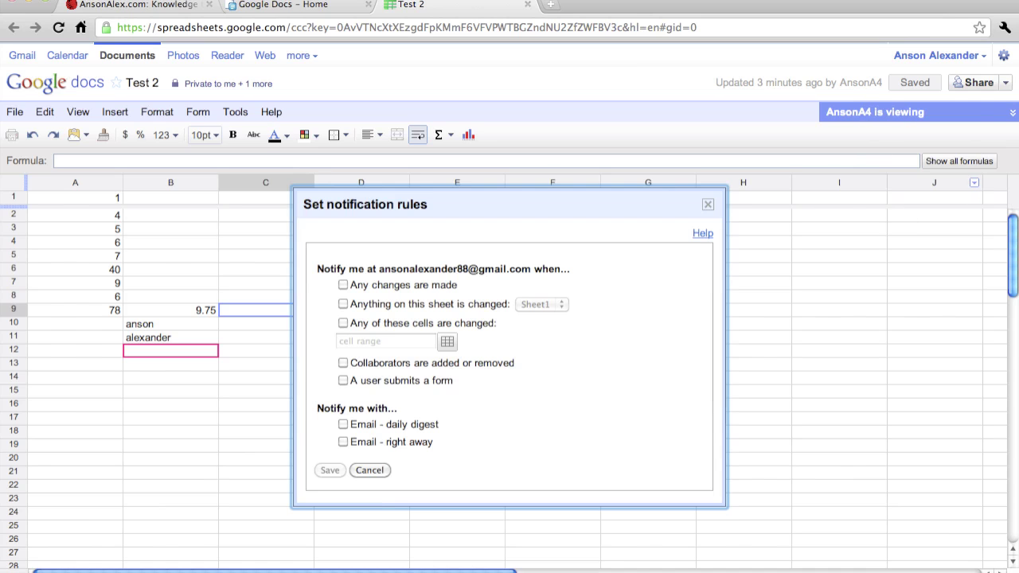
{"action": "left_click", "coordinate": [1006, 82]}
{"action": "left_click", "coordinate": [1006, 83]}
{"action": "left_click", "coordinate": [344, 323]}
Step: Watch Sheet1!B9 with 'Email - right away', save the rule and close the dialog
{"action": "left_click", "coordinate": [207, 310]}
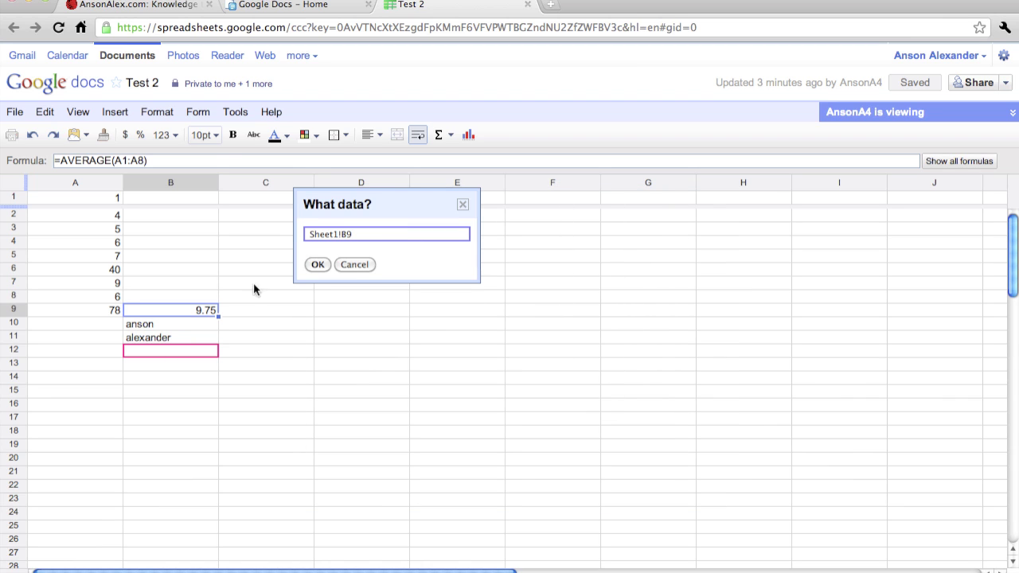
{"action": "left_click", "coordinate": [318, 265]}
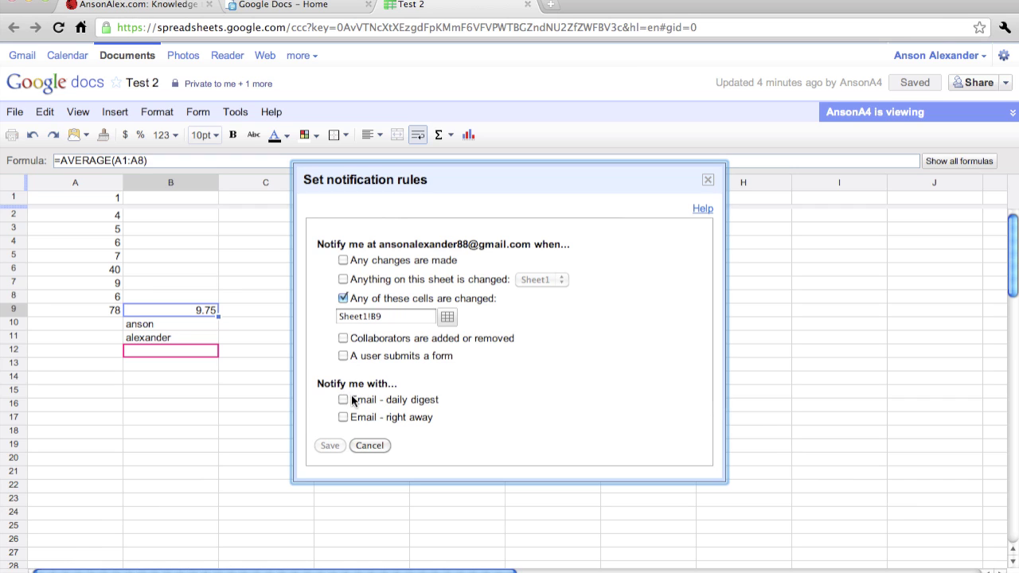
{"action": "left_click", "coordinate": [344, 417]}
{"action": "left_click", "coordinate": [330, 446]}
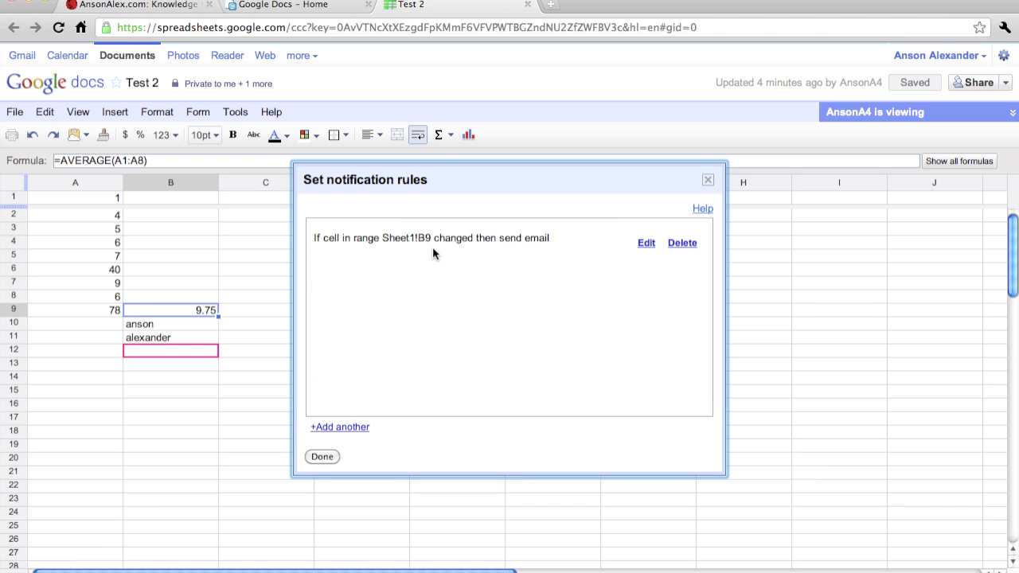
{"action": "left_click", "coordinate": [323, 456]}
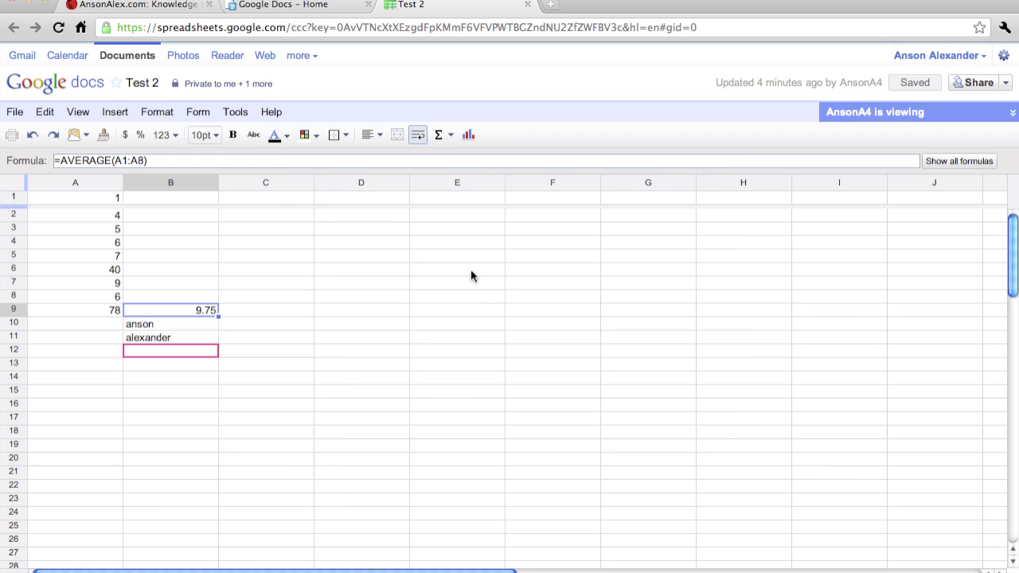